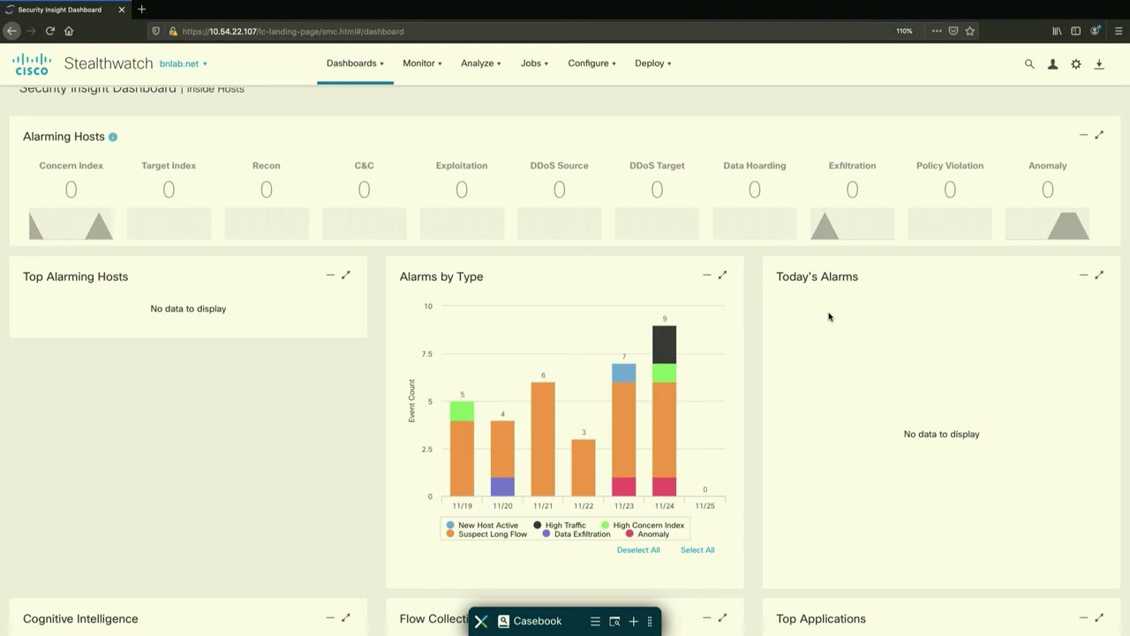
- Search for host 10.54.22.137 and open its host report
left_click(1030, 65)
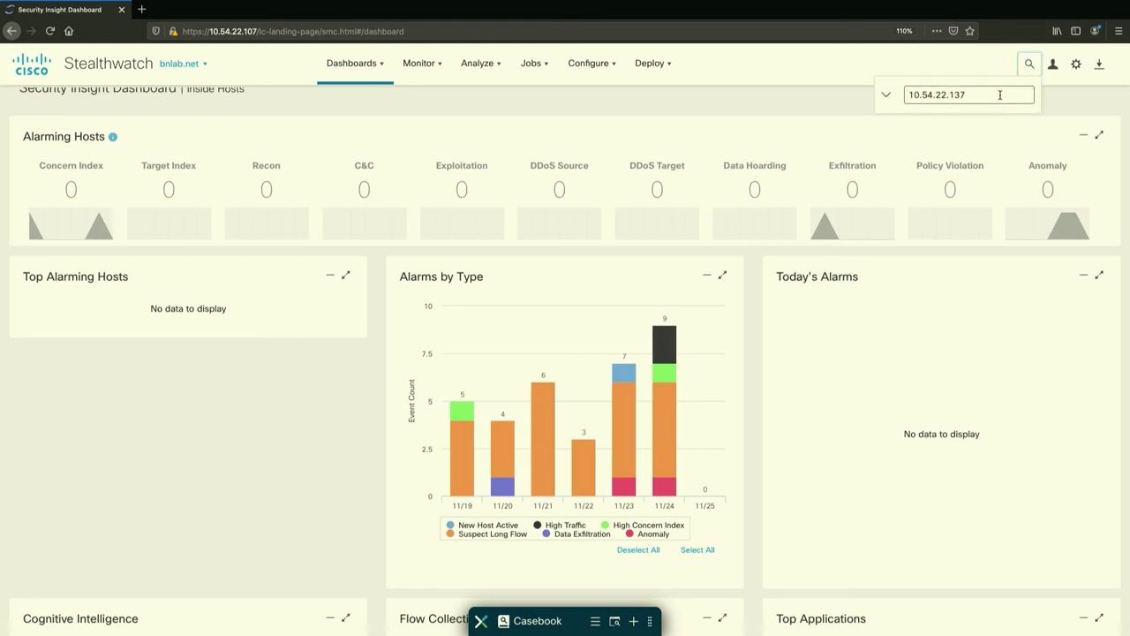
left_click(1000, 94)
key("Return")
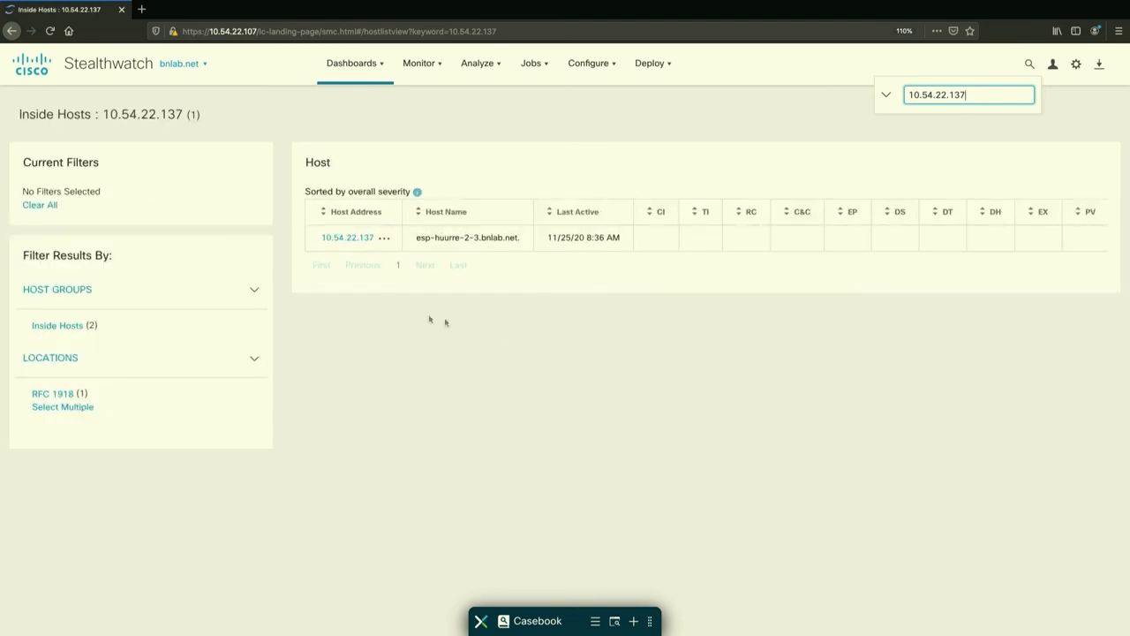
left_click(353, 238)
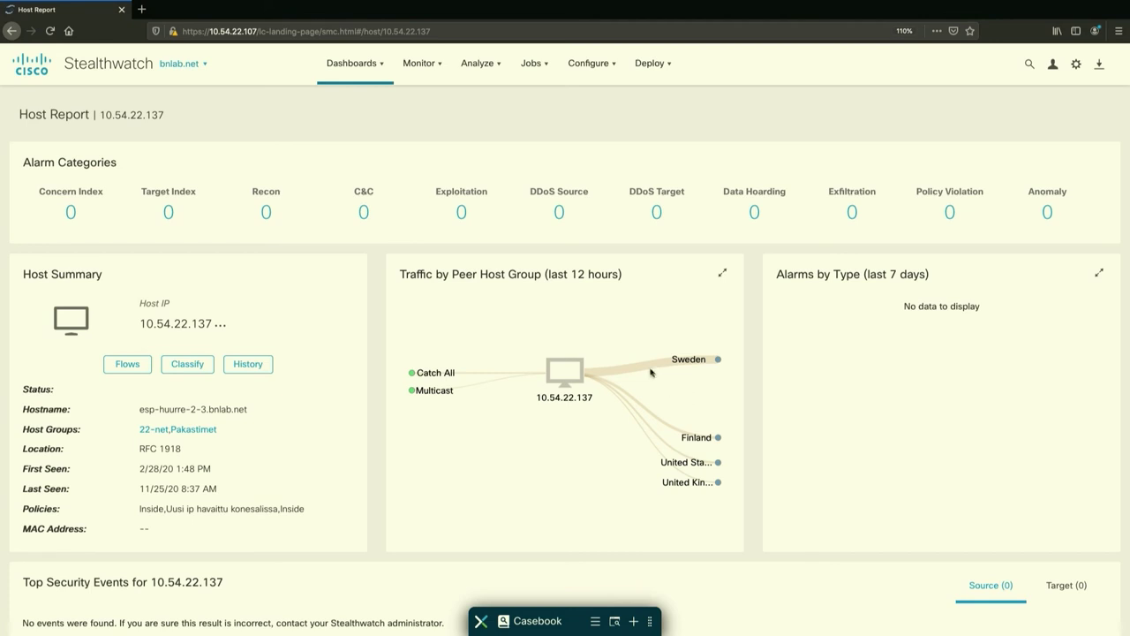
- Run a Top Hosts report on the host's traffic with the Sweden peer host group
mouse_move(645, 371)
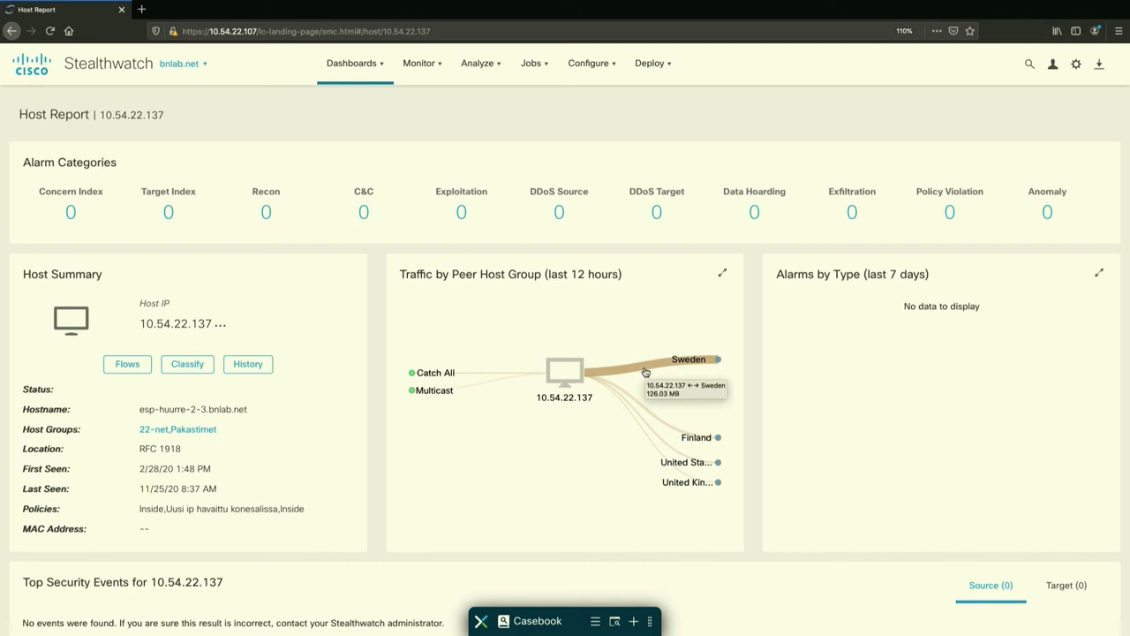
left_click(645, 372)
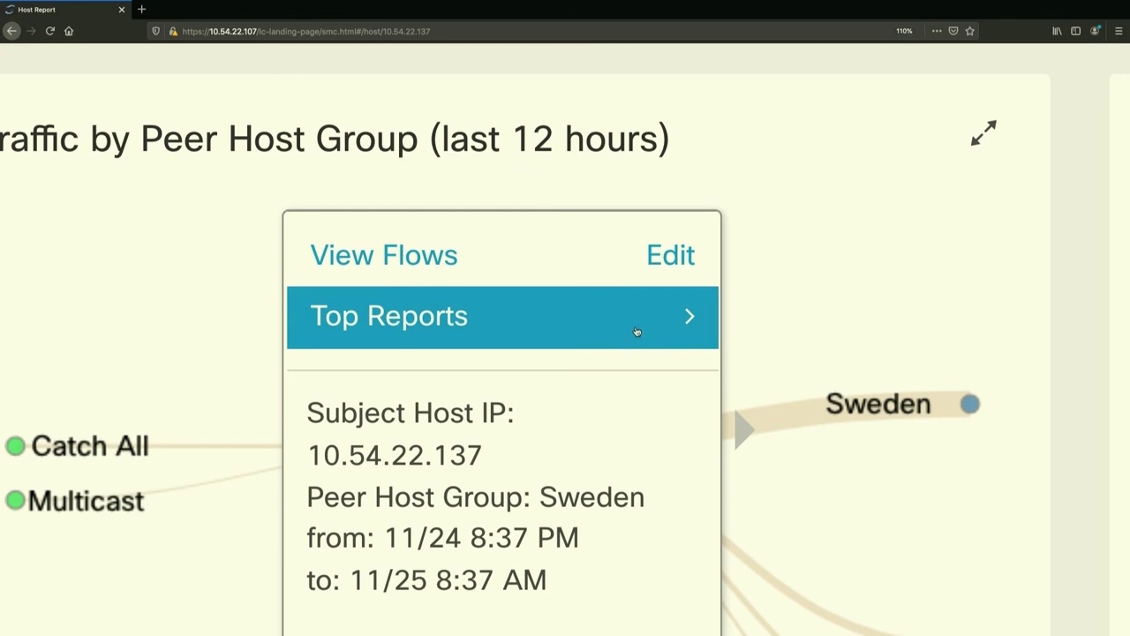
left_click(638, 329)
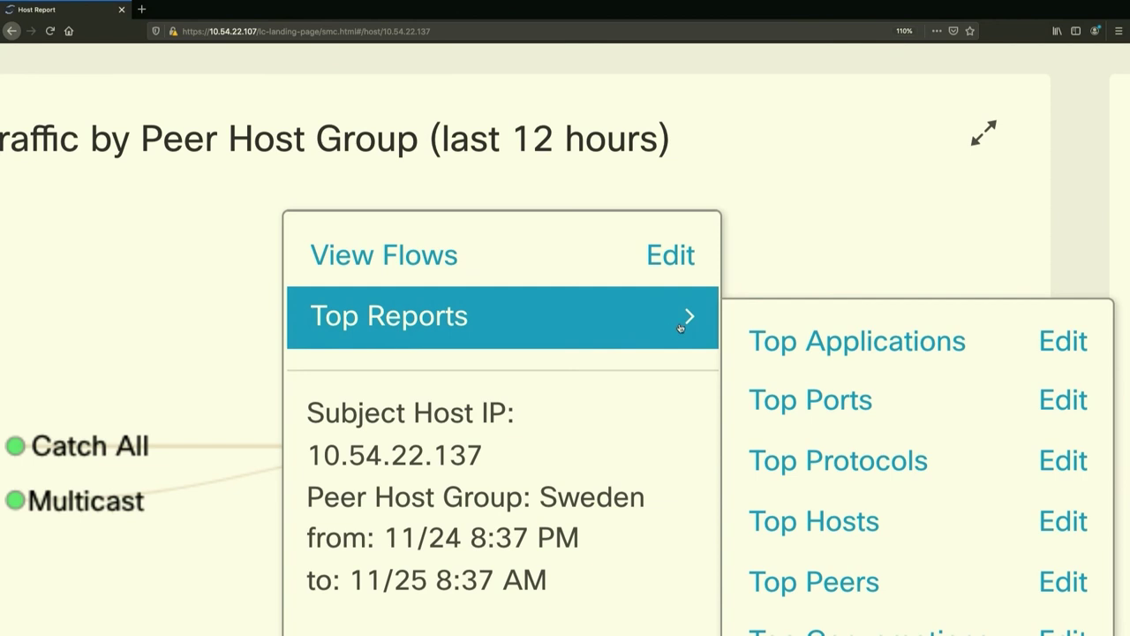
left_click(782, 524)
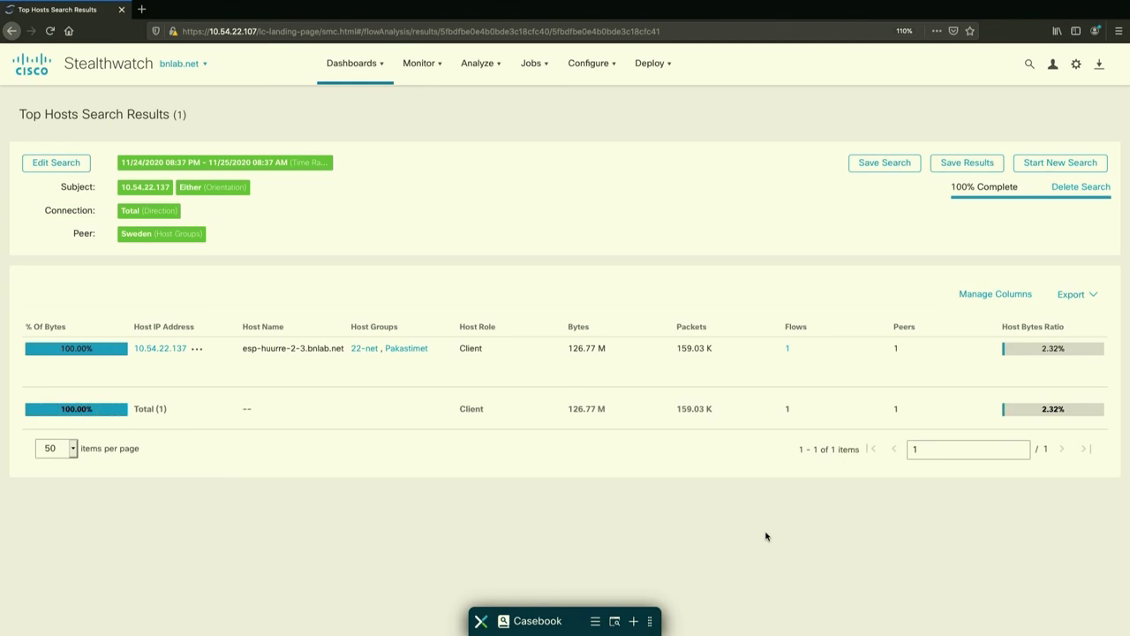
- Open the flow search results for host 10.54.22.137 from its flow count in the Top Hosts results
left_click(788, 350)
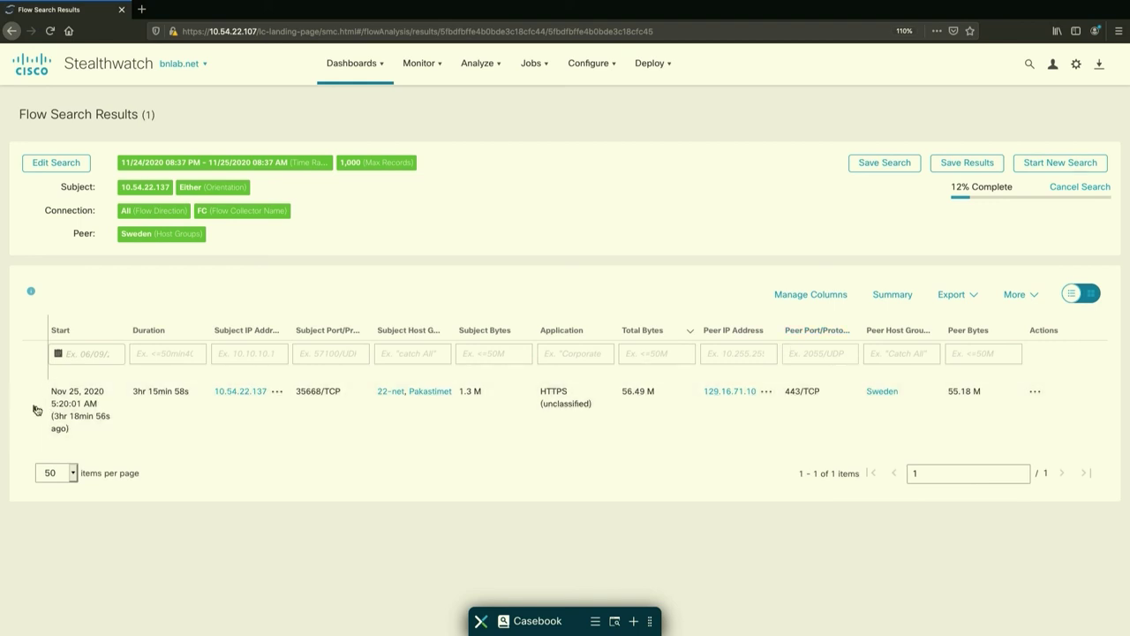
left_click(36, 410)
scroll(232, 432, "down", 2)
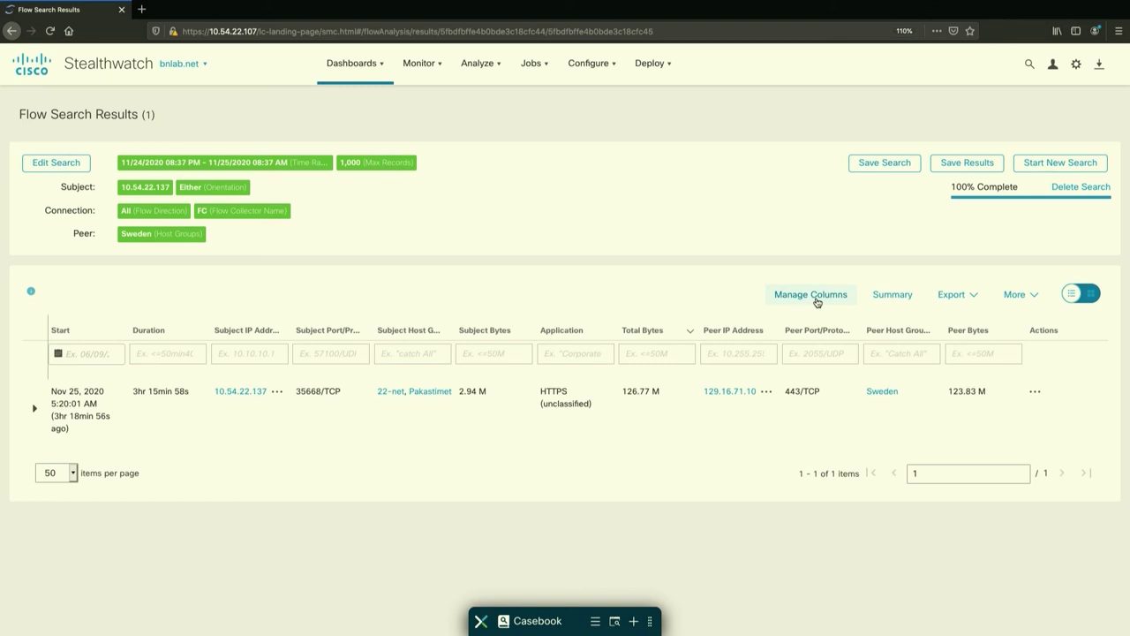
- Review the Connection and Subject column options for the flow table and close them without changing the selection
left_click(814, 297)
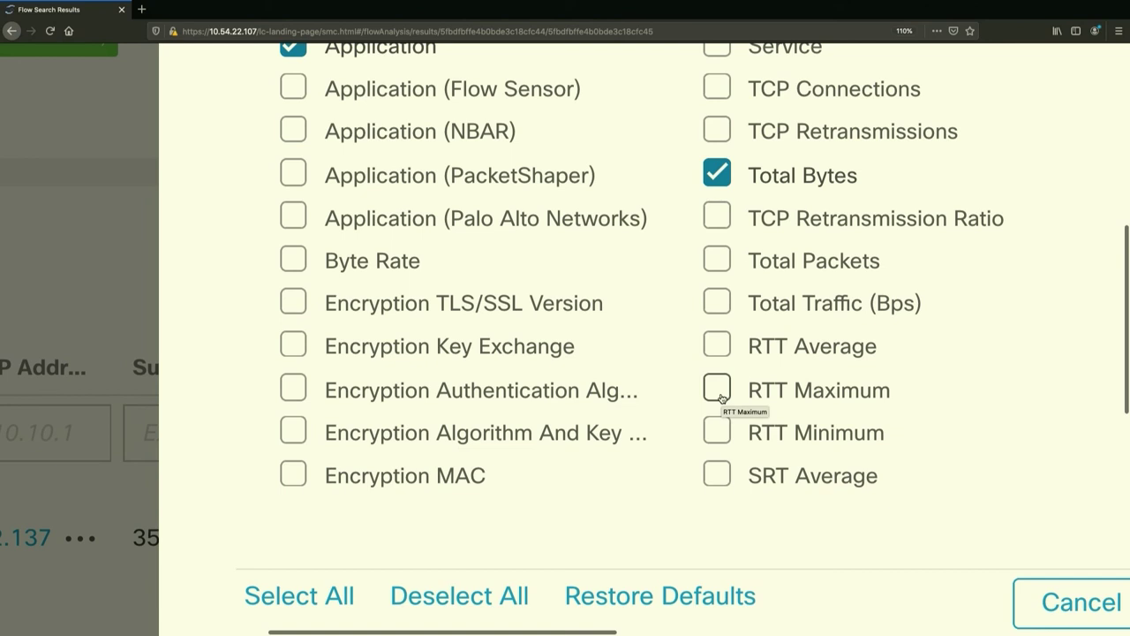
scroll(721, 397, "down", 5)
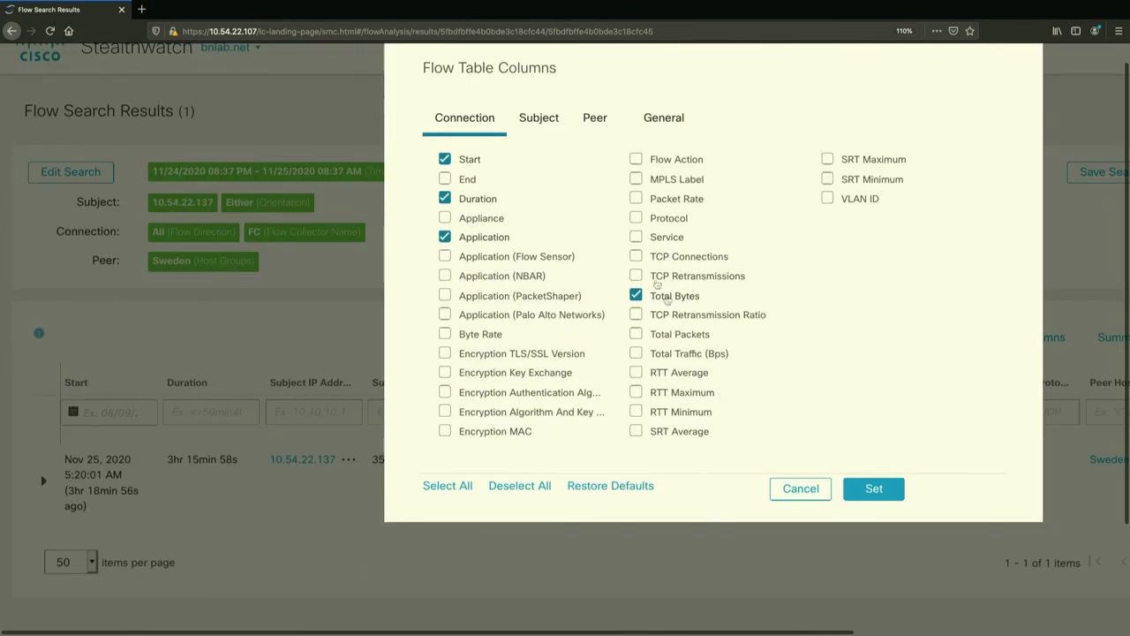
left_click(540, 118)
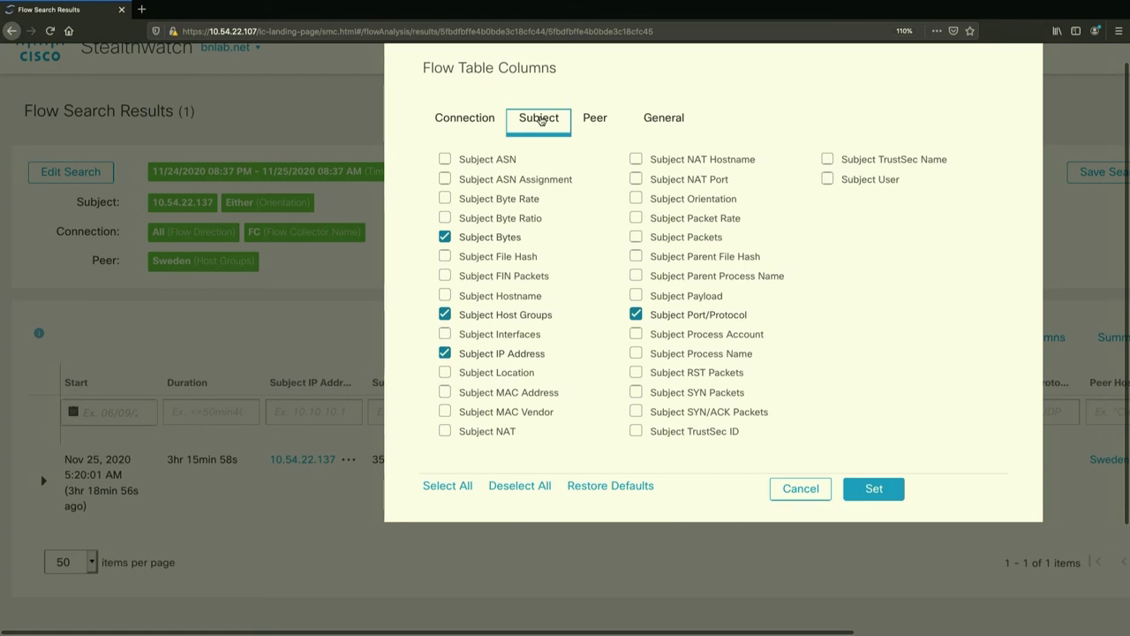
left_click(797, 489)
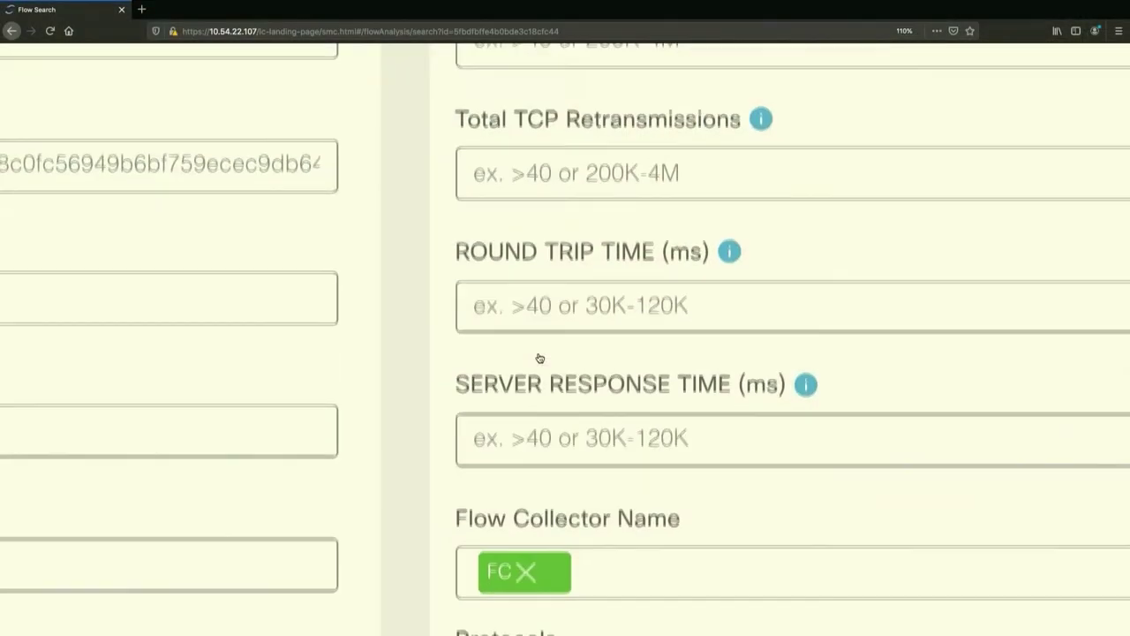
- Examine the advanced subject and connection filters of the flow search, including response times, flow collector, protocols and orientation
scroll(537, 357, "down", 2)
scroll(539, 362, "down", 2)
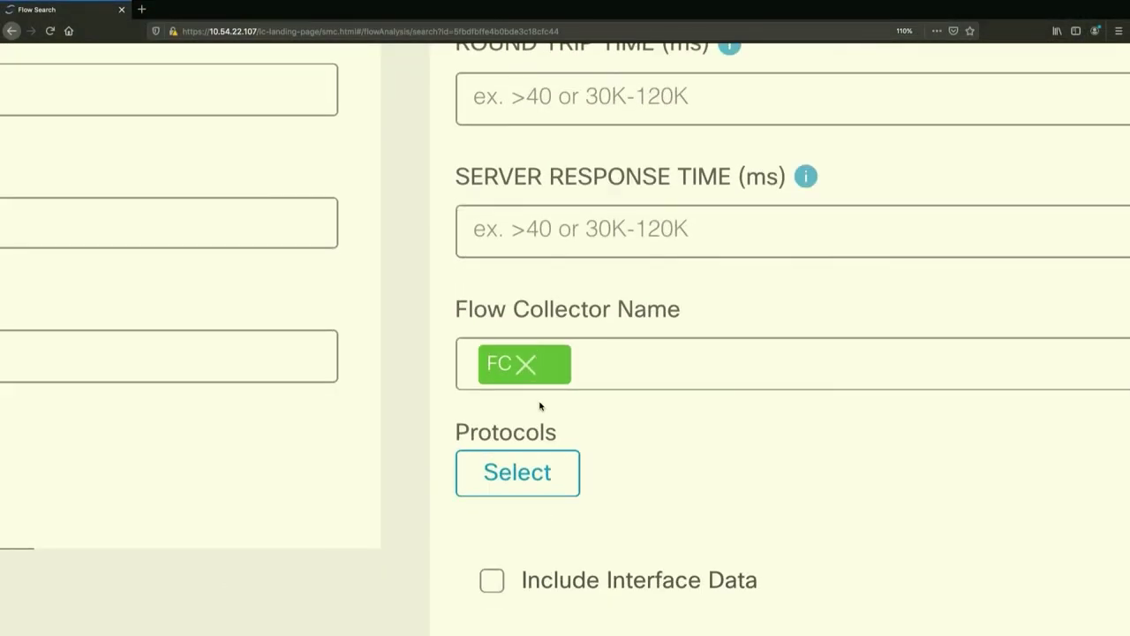
scroll(540, 457, "down", 2)
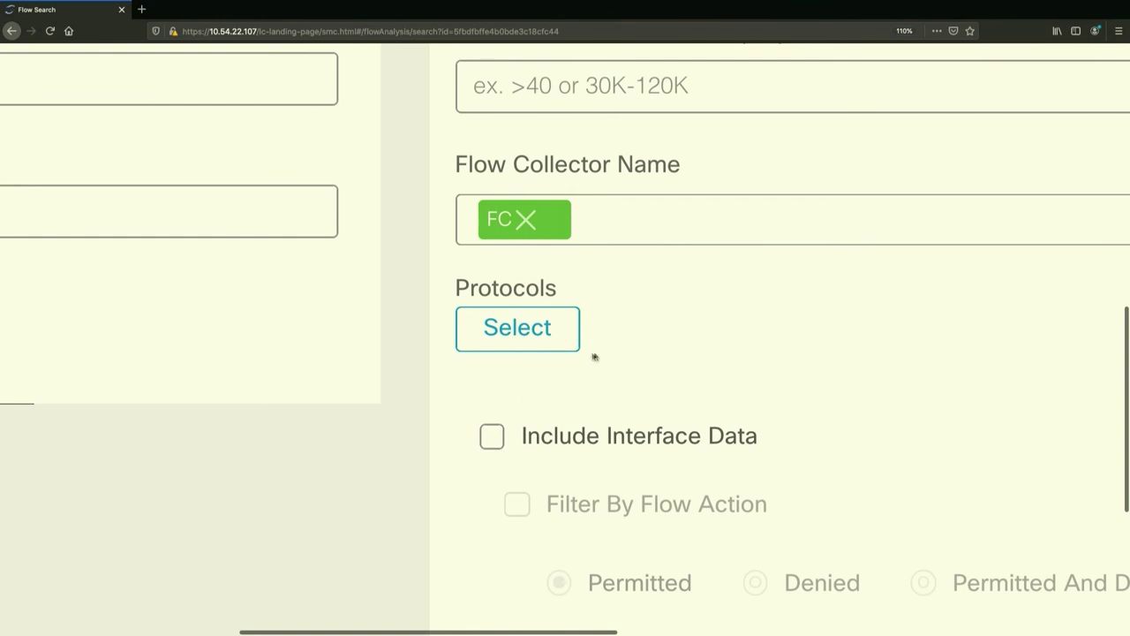
scroll(595, 356, "up", 2)
scroll(597, 357, "up", 3)
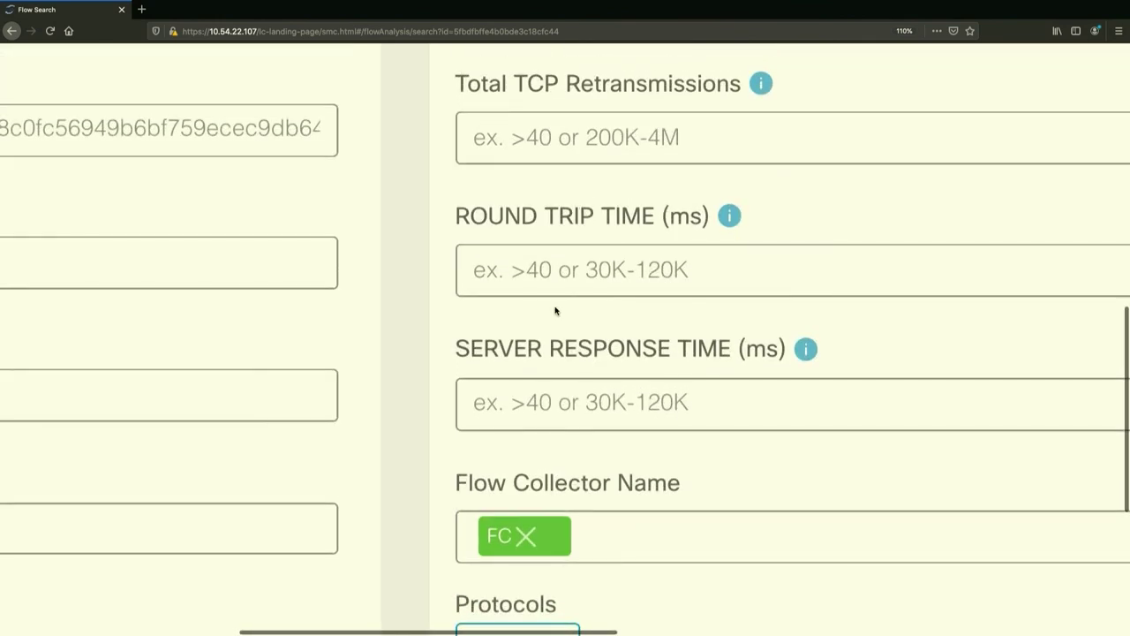
scroll(555, 310, "left", 10)
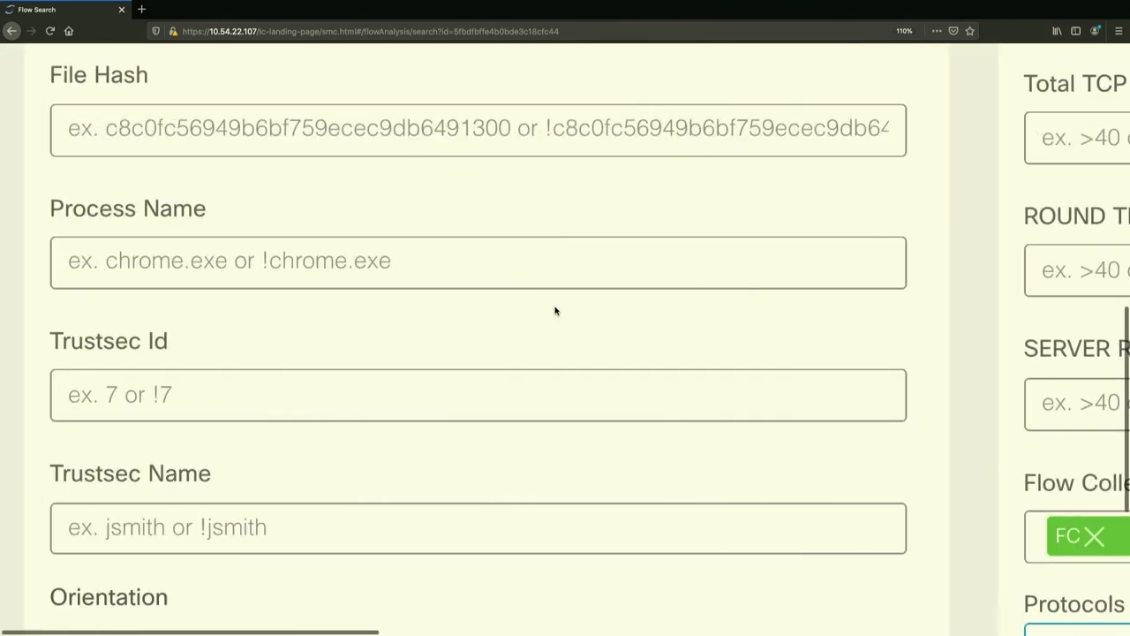
scroll(556, 310, "down", 2)
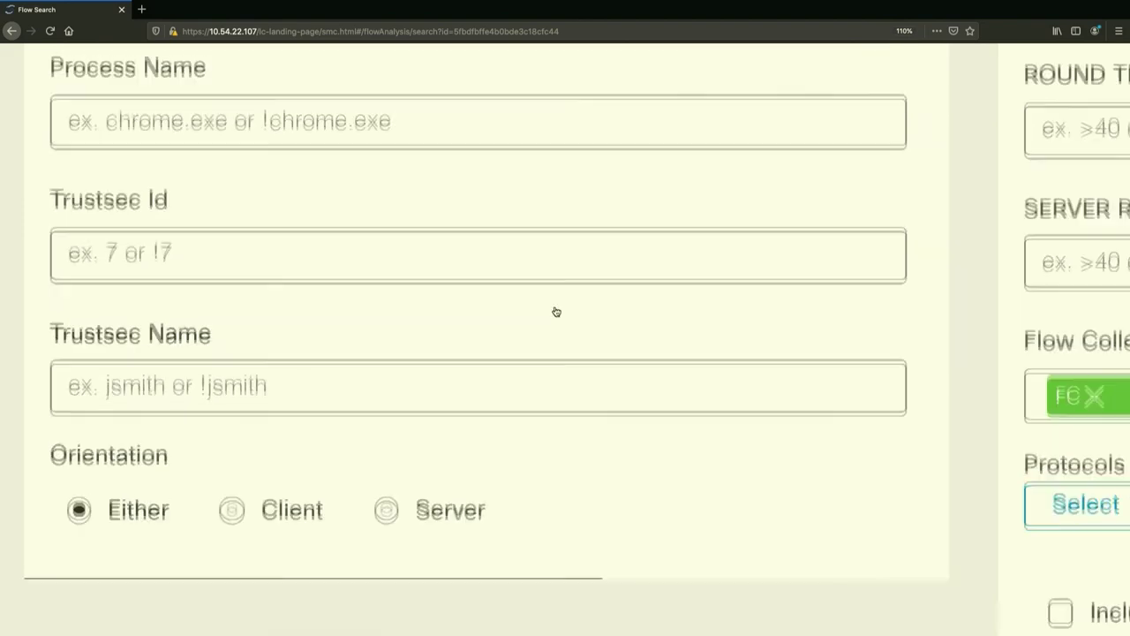
scroll(555, 311, "up", 8)
scroll(555, 311, "up", 12)
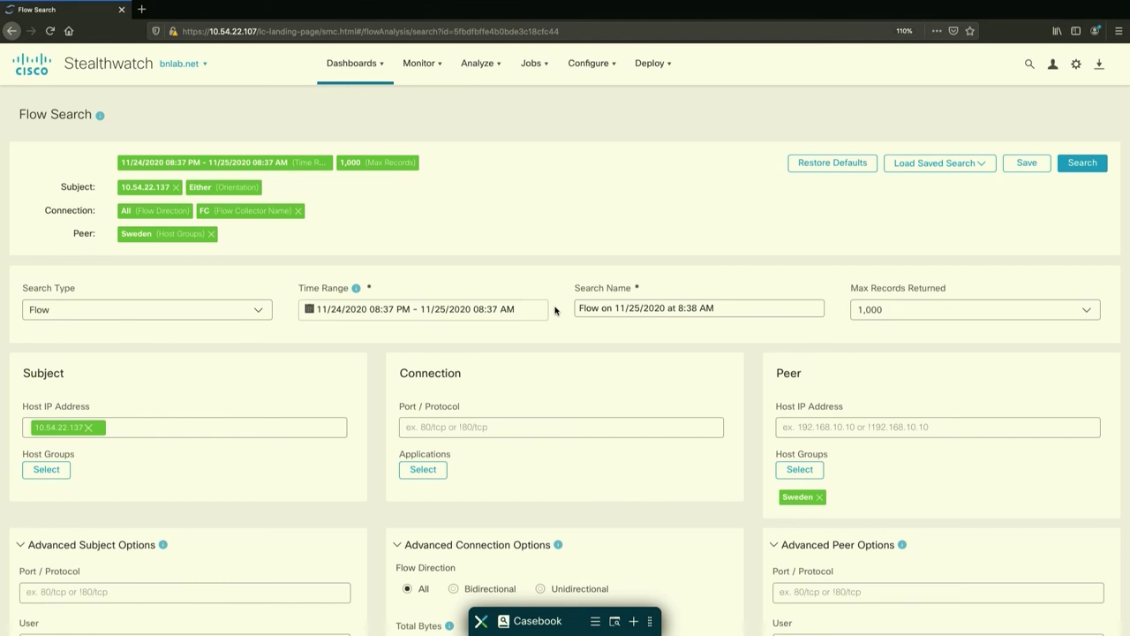
- Return to the Network Security dashboard and open Policy Management
left_click(359, 70)
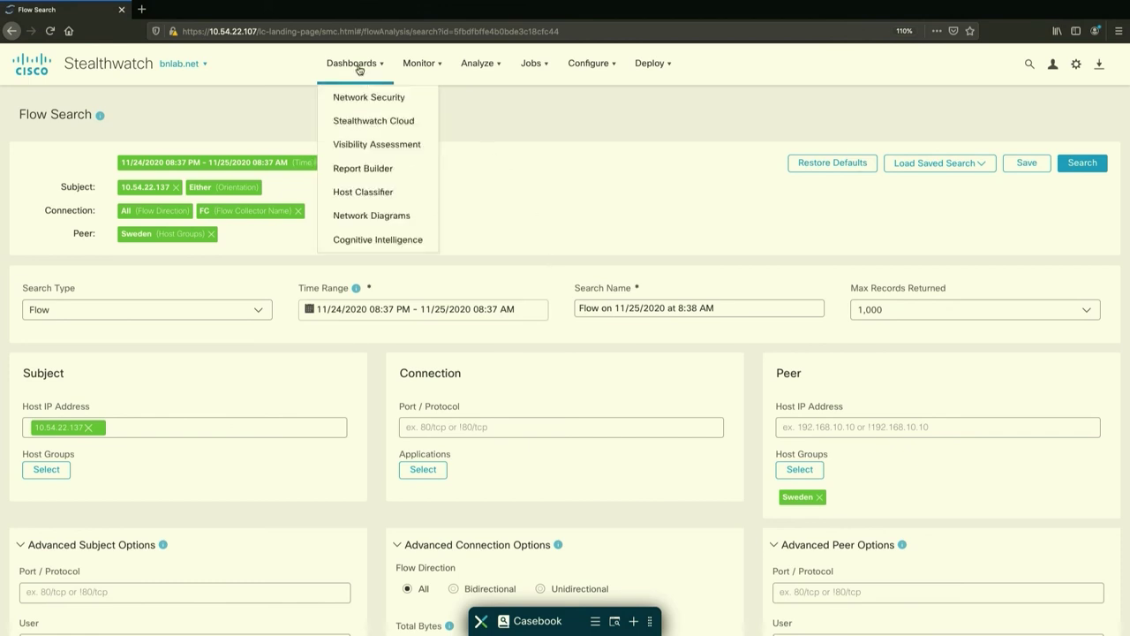
left_click(365, 98)
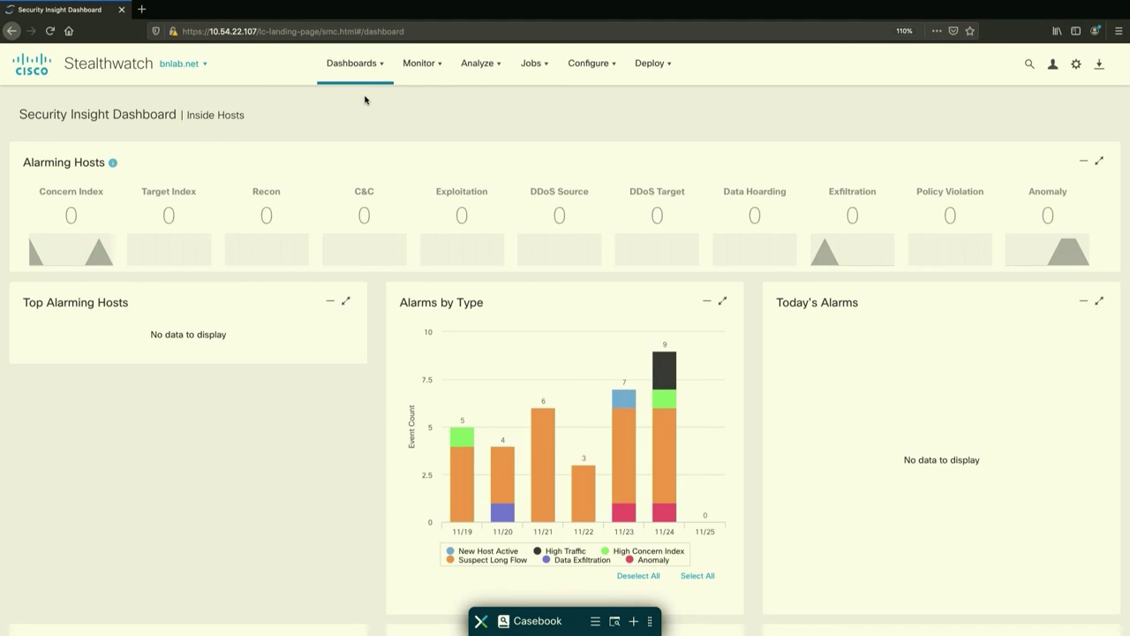
mouse_move(585, 69)
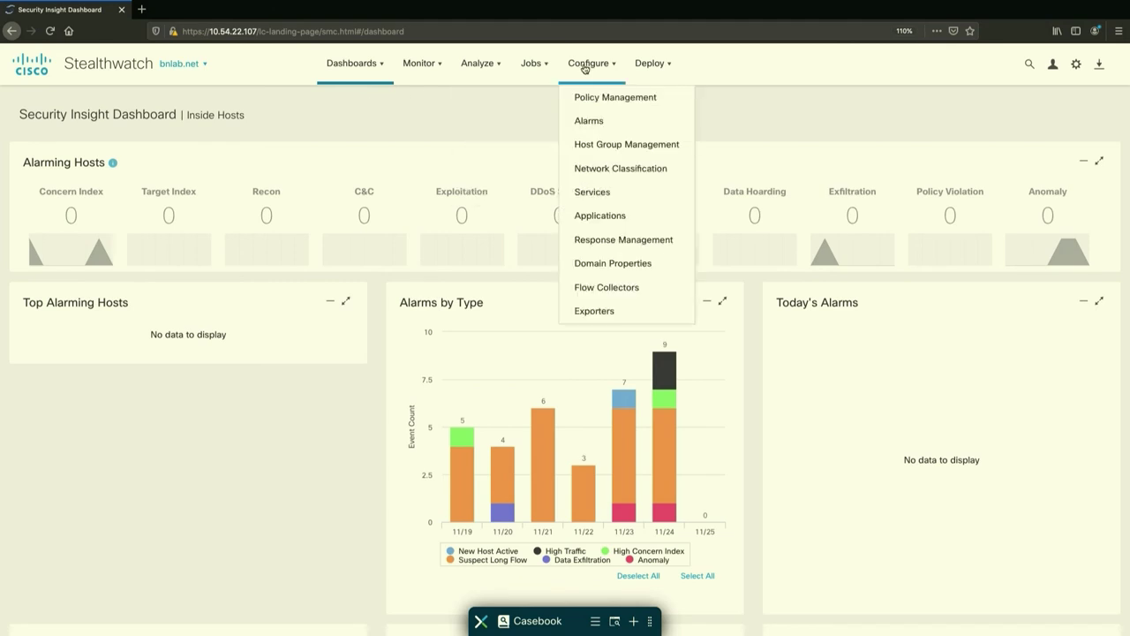
left_click(600, 98)
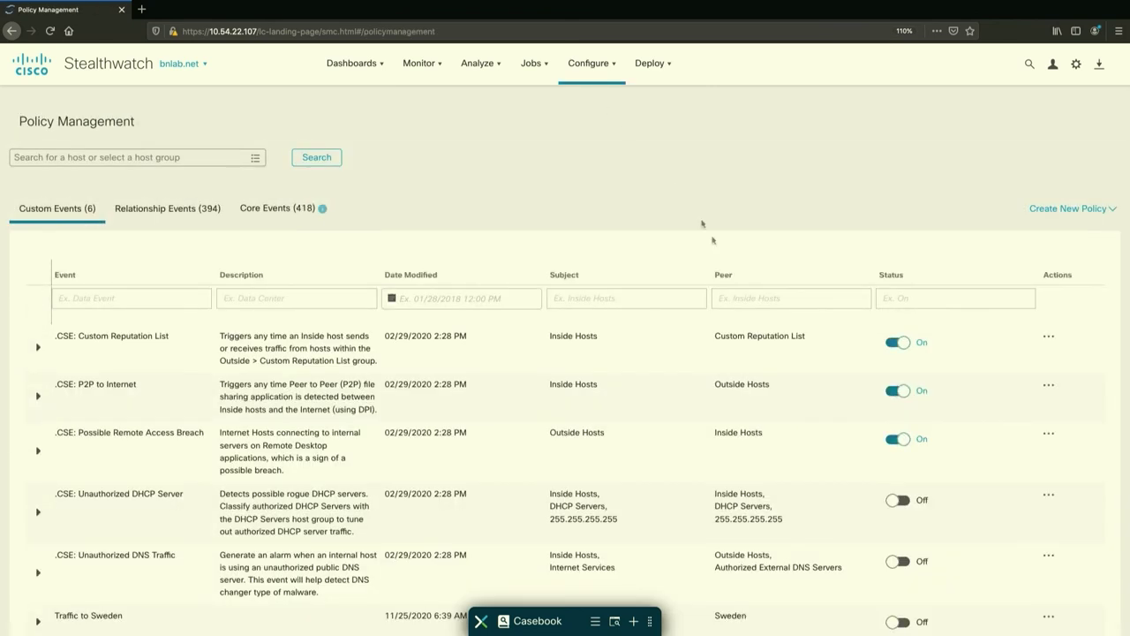
- Open the Traffic to Sweden custom event for editing and examine its subject and peer host group conditions
scroll(649, 477, "down", 2)
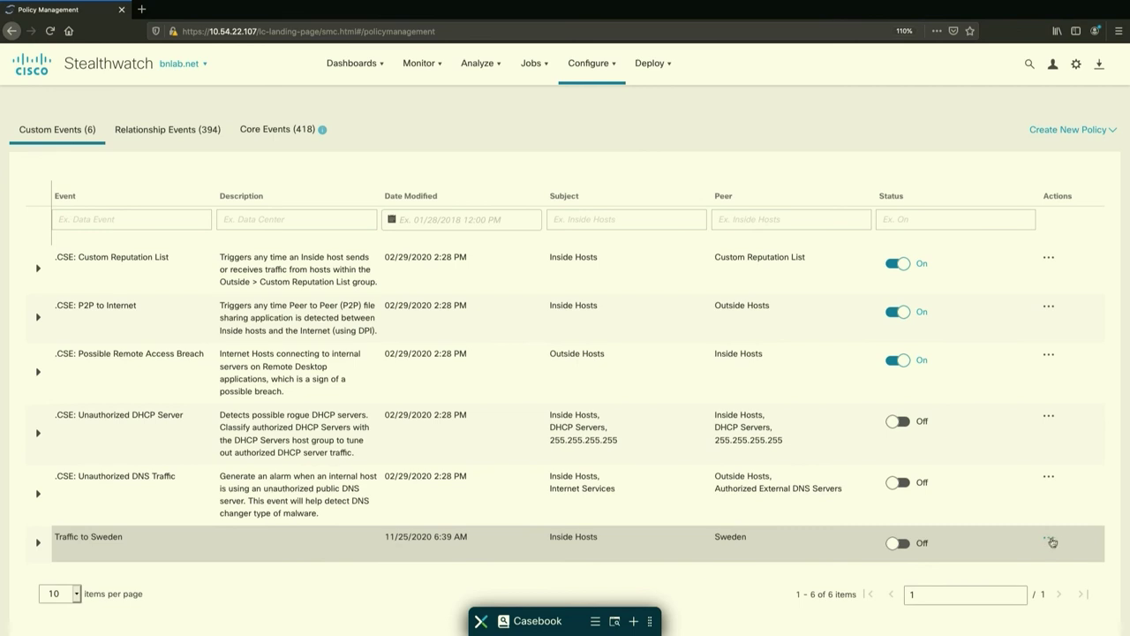
left_click(1056, 540)
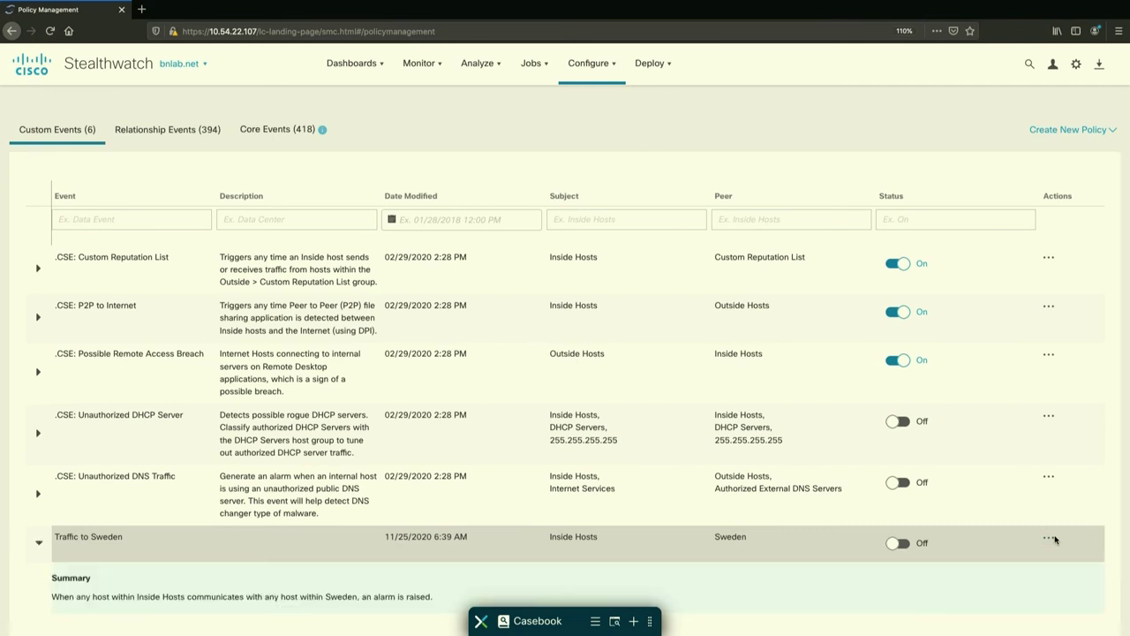
scroll(952, 565, "down", 1)
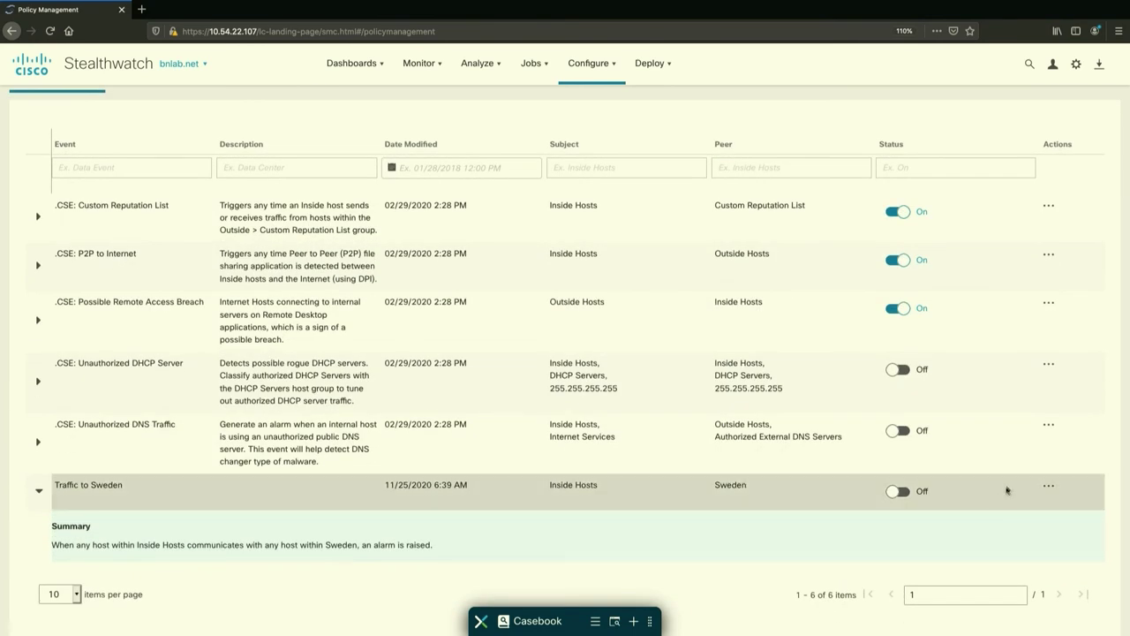
left_click(1051, 488)
left_click(1020, 468)
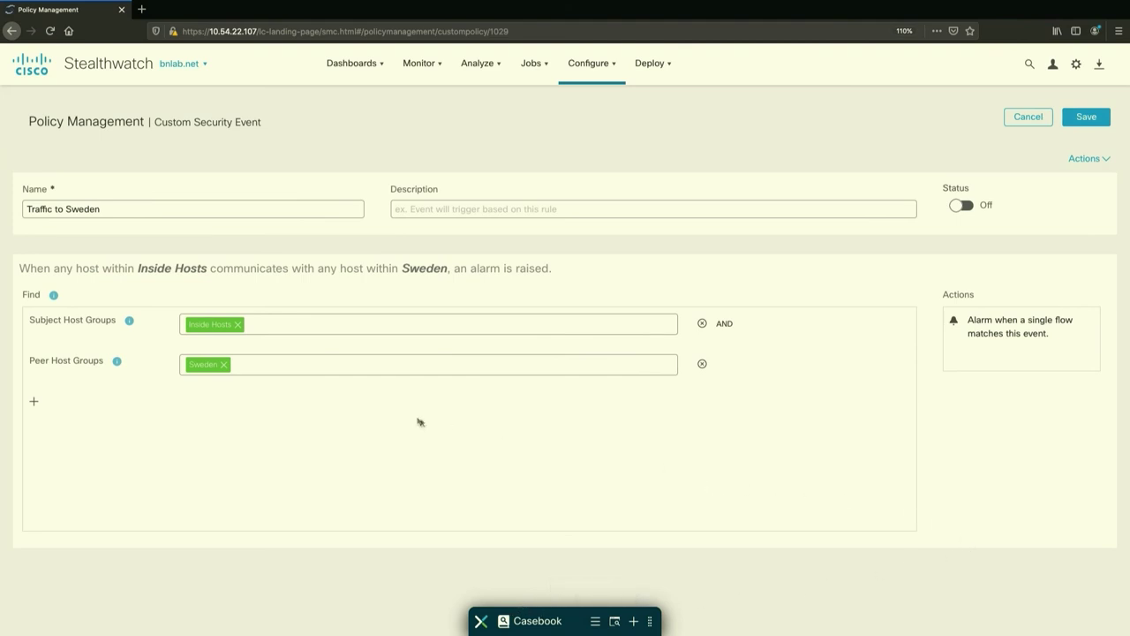
scroll(240, 333, "up", 5)
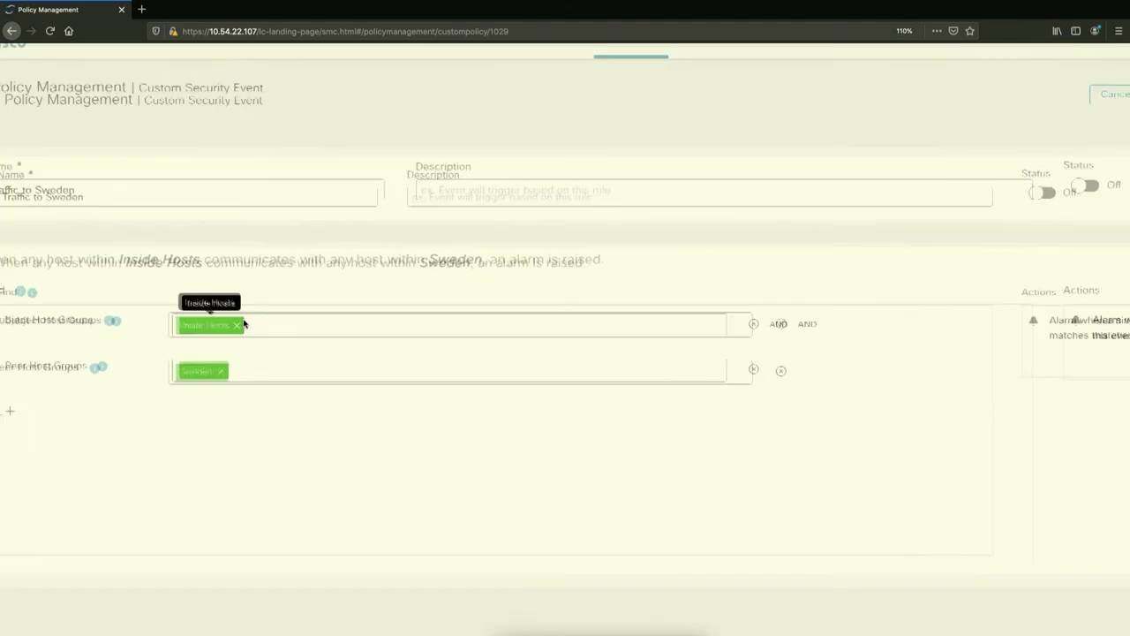
scroll(273, 421, "left", 5)
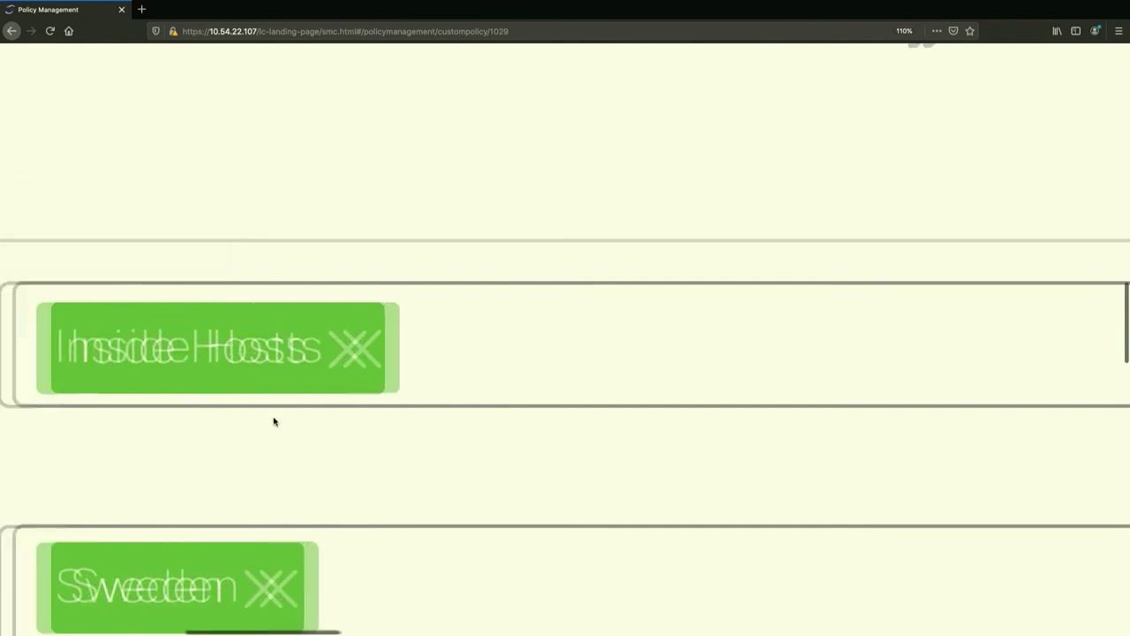
scroll(309, 459, "down", 1)
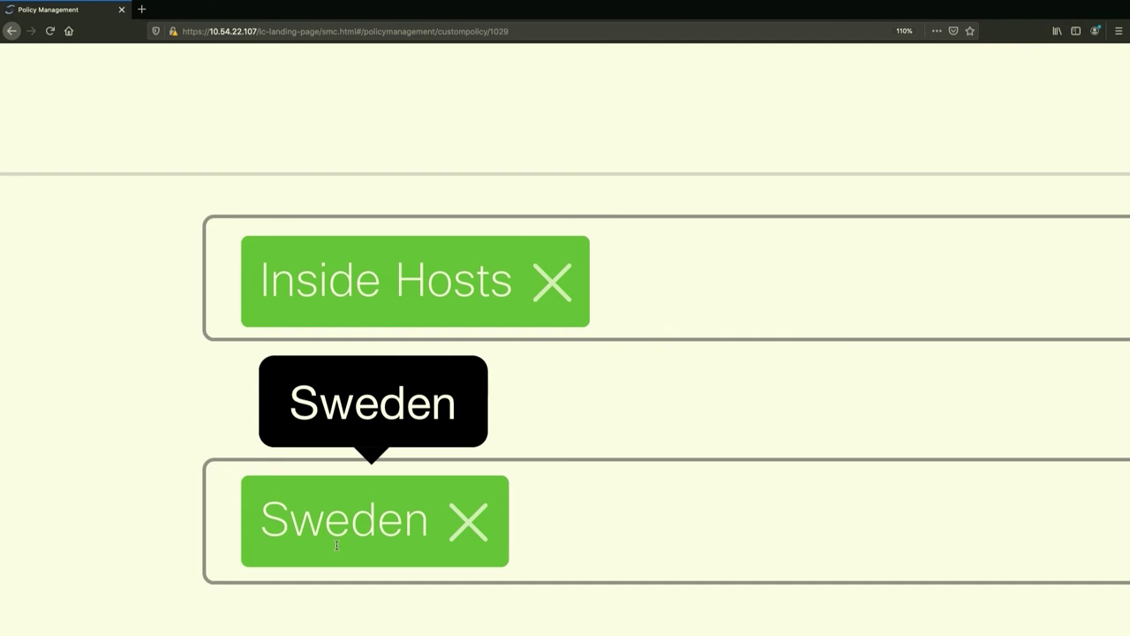
scroll(336, 545, "down", 5)
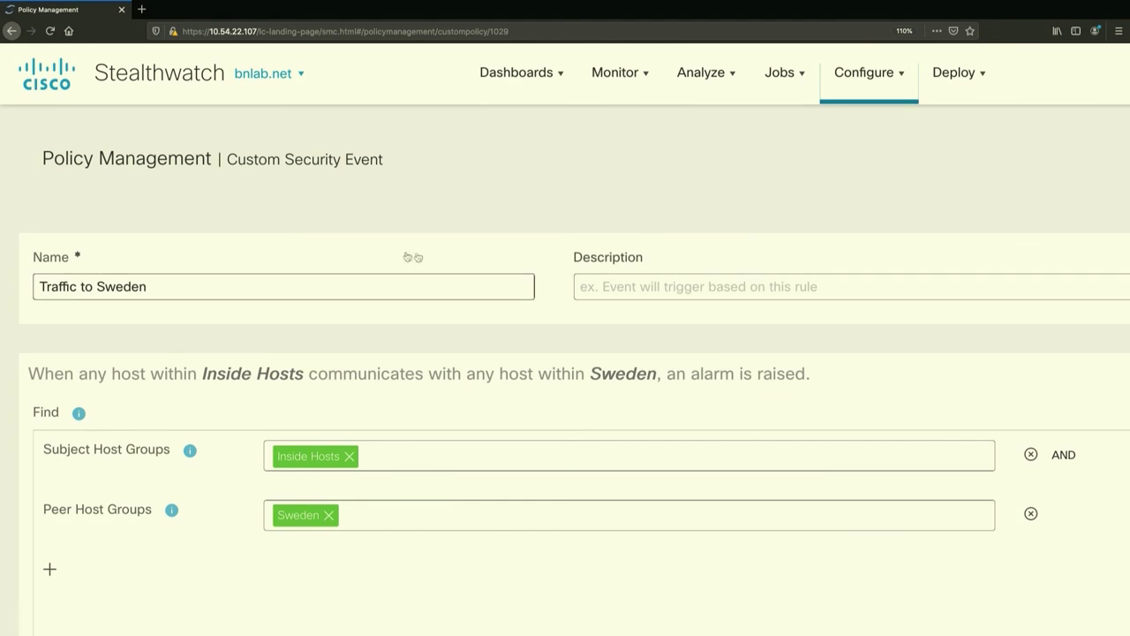
- Go back to Policy Management and open the .CSE: Unauthorized DHCP Server custom event to examine its conditions
mouse_move(857, 72)
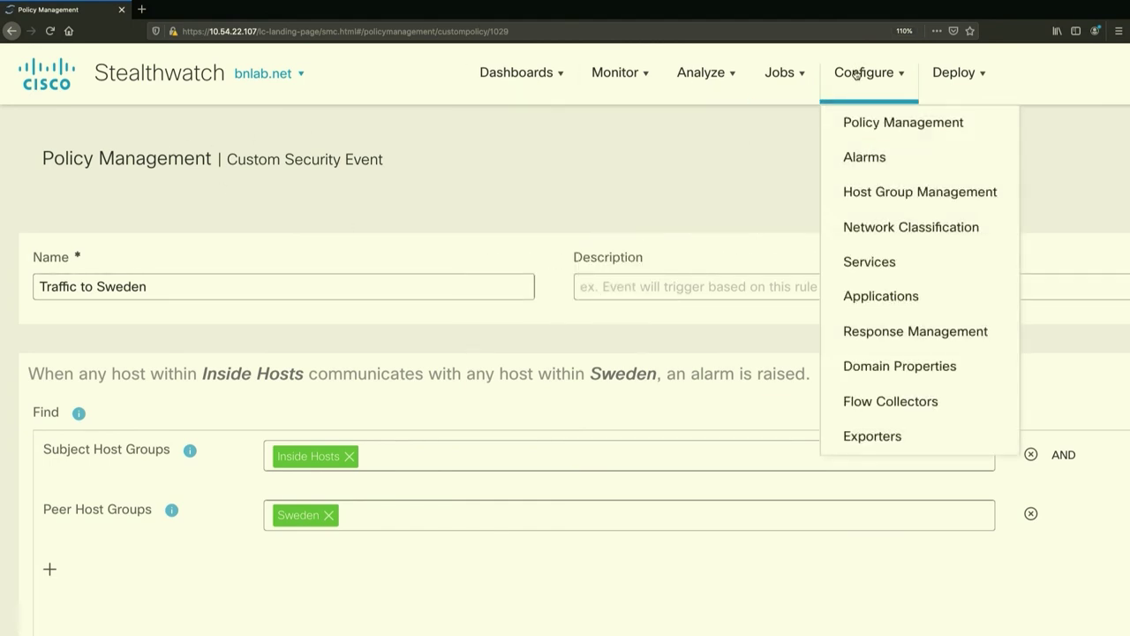
left_click(867, 129)
left_click(888, 212)
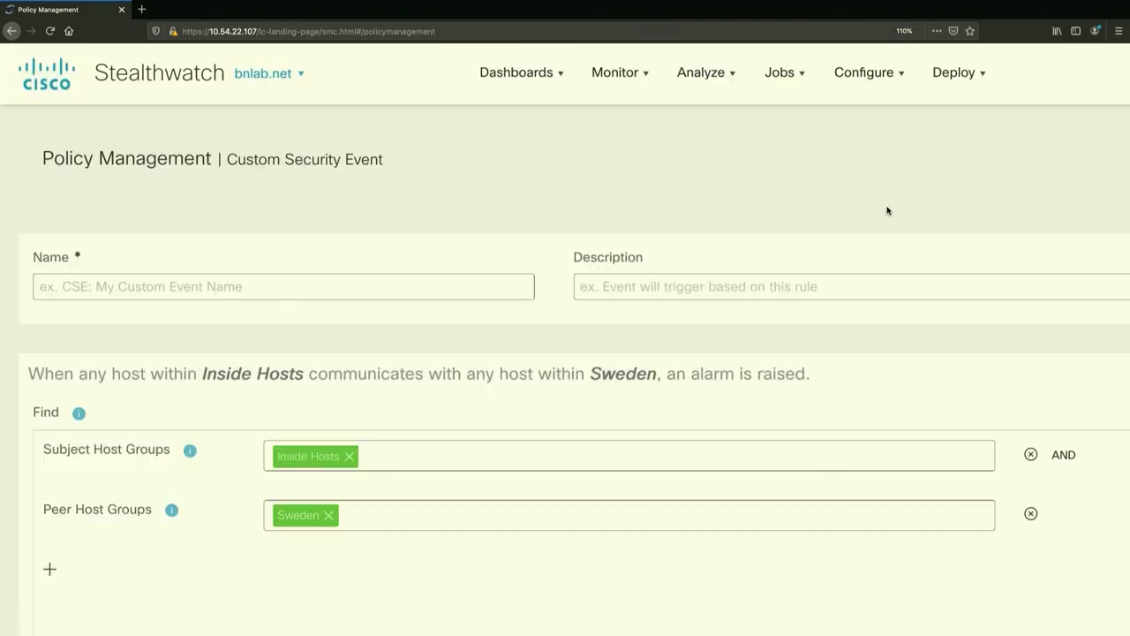
scroll(631, 452, "down", 2)
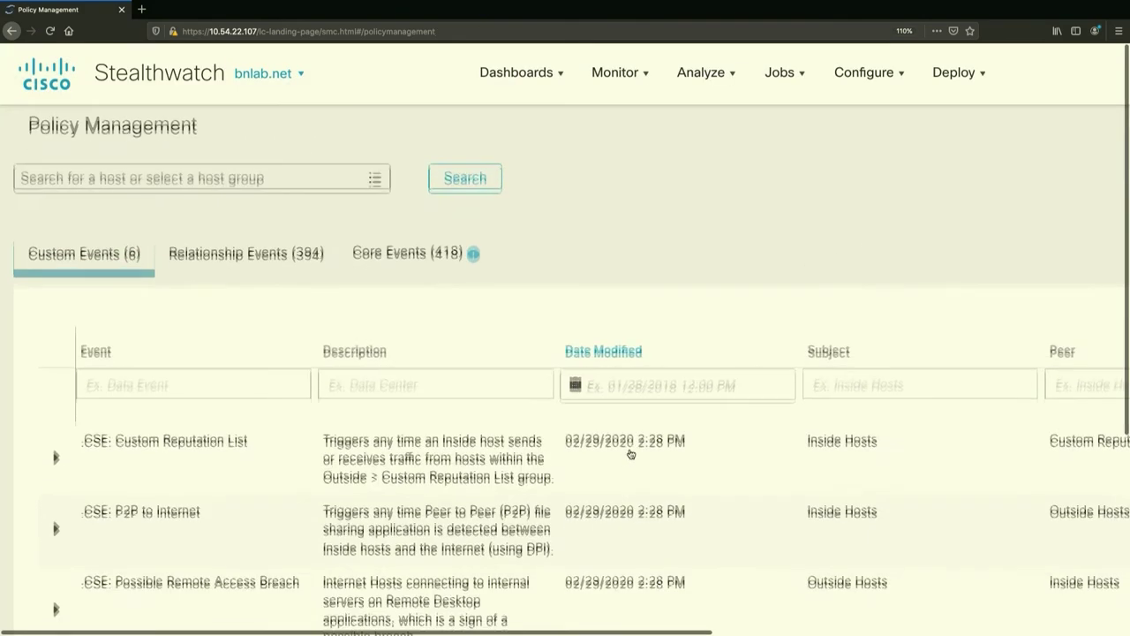
scroll(629, 450, "down", 2)
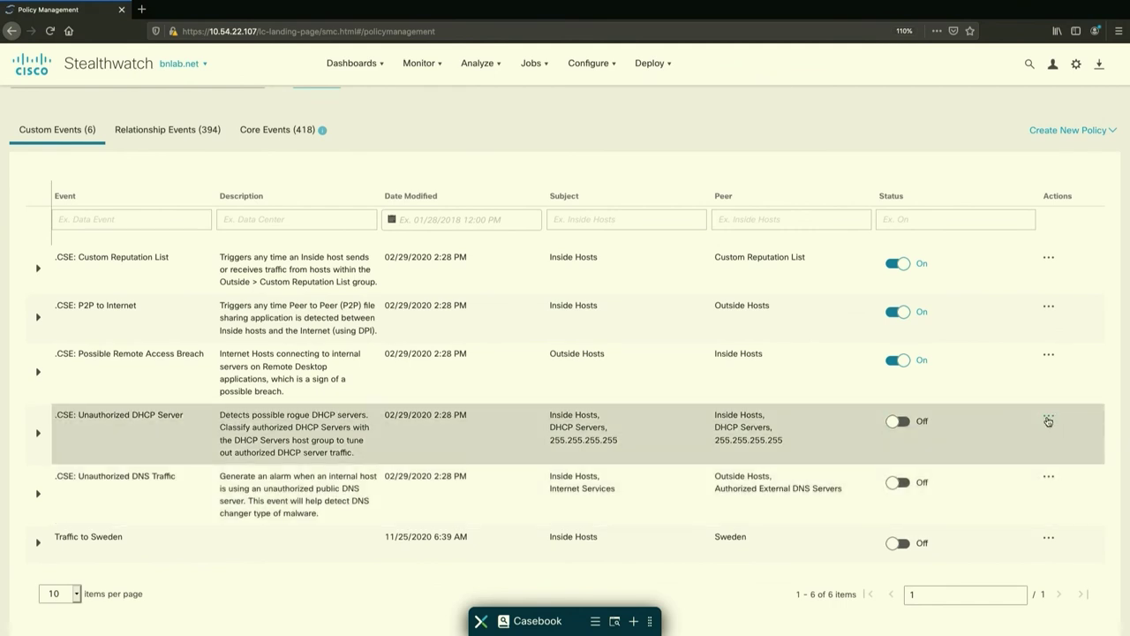
left_click(1049, 421)
left_click(1007, 398)
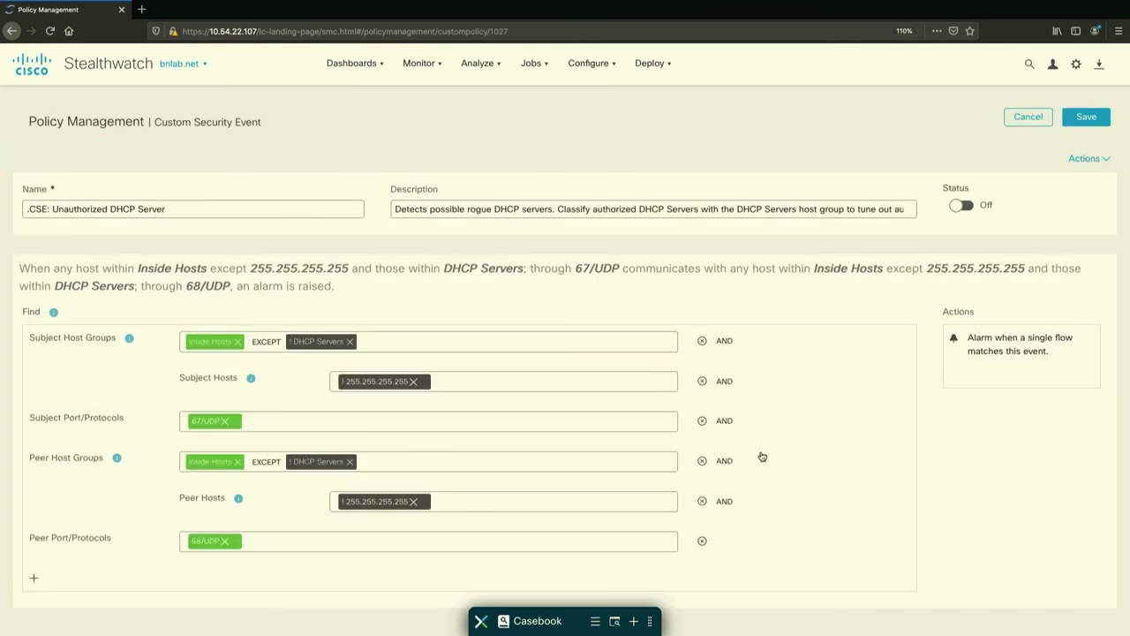
scroll(762, 457, "up", 5)
- Leave the custom event without saving and return to the Network Security dashboard
left_click(354, 65)
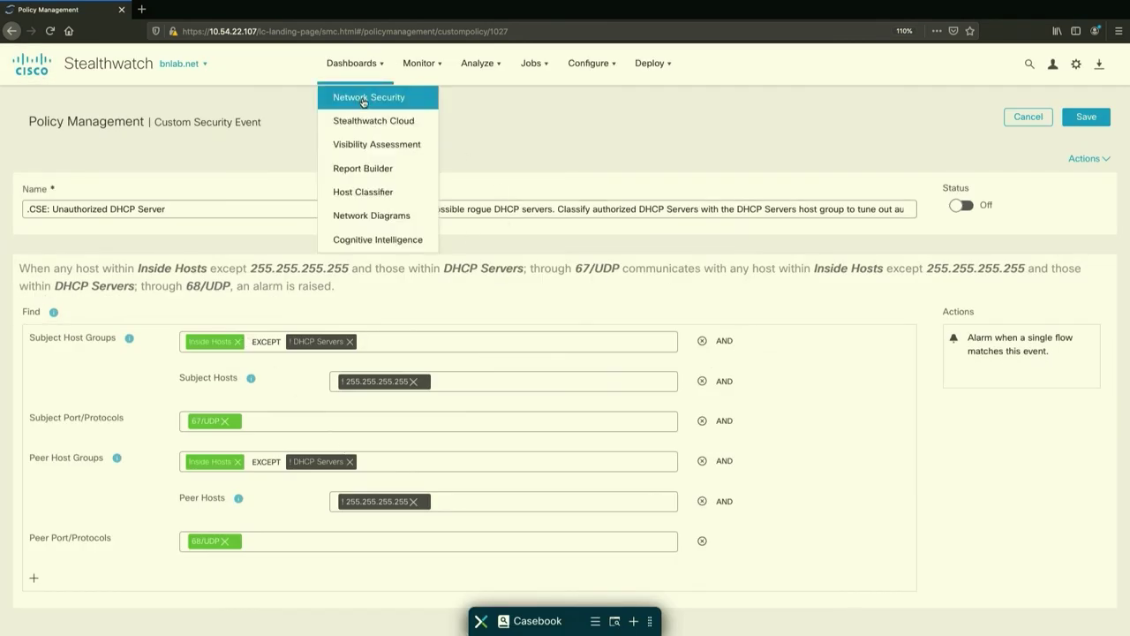
left_click(362, 99)
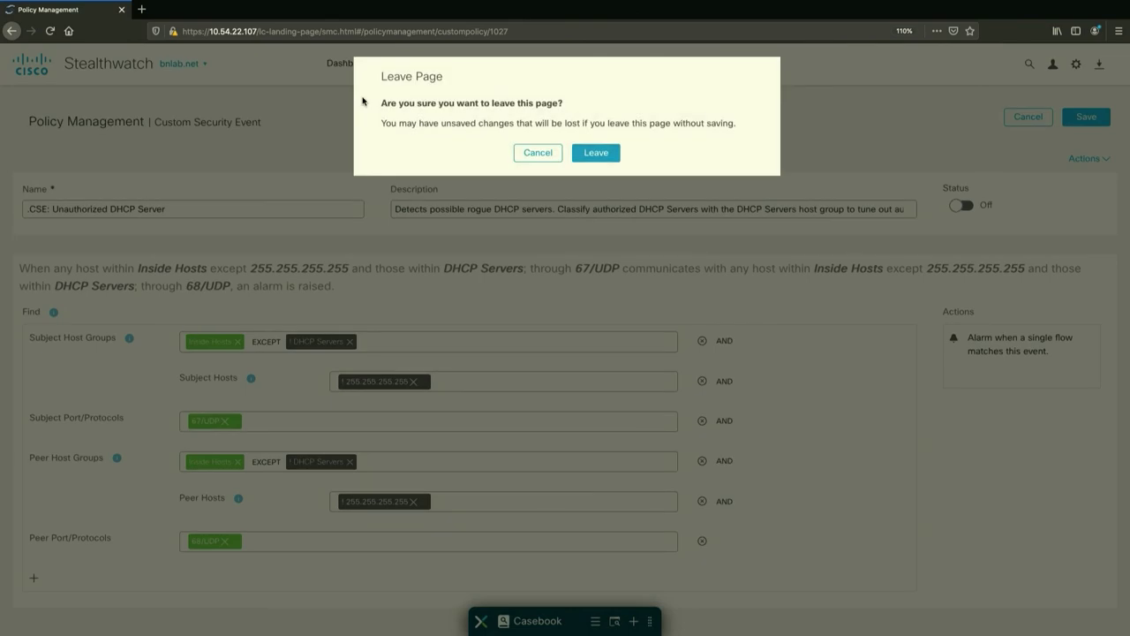
left_click(597, 154)
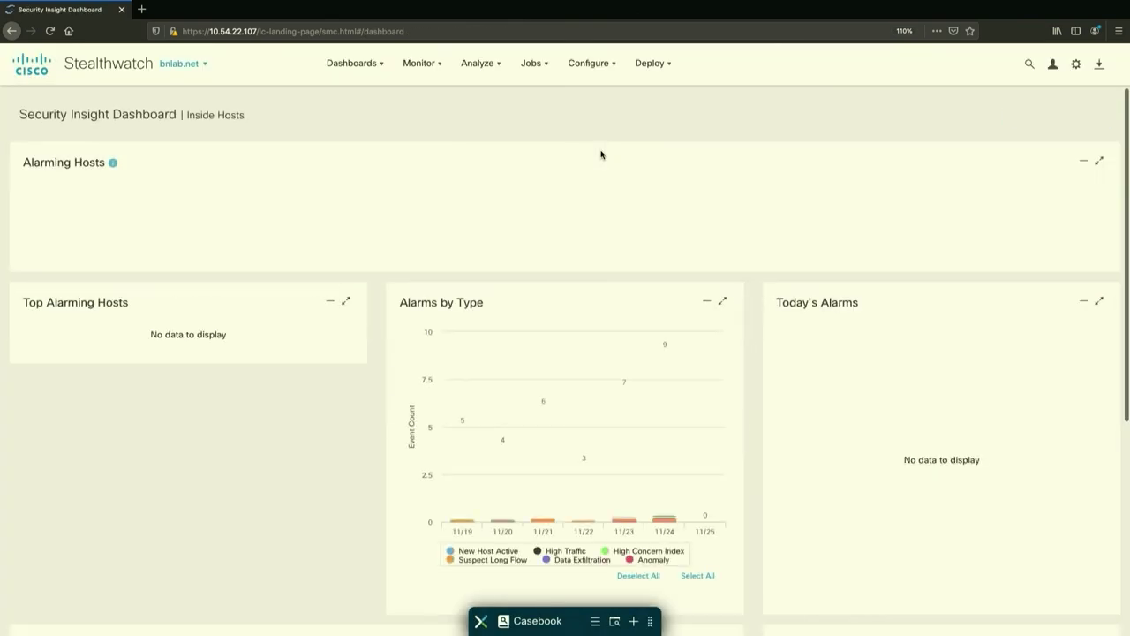